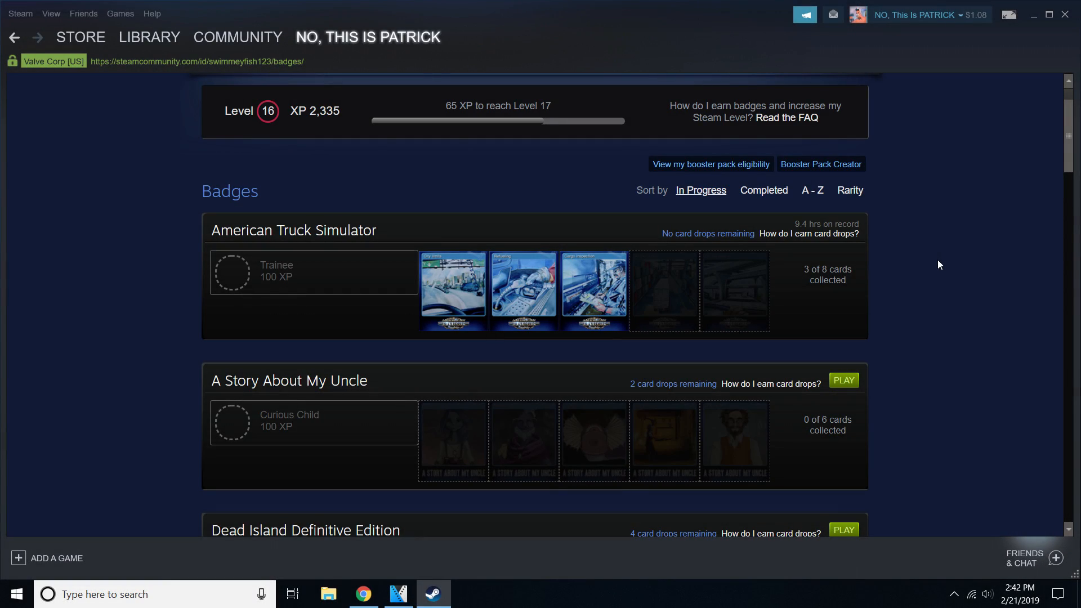
Review the Dead Island Definitive Edition cards still needed, then go to the item inventory
scroll(937, 258, down, 2)
scroll(1067, 178, down, 5)
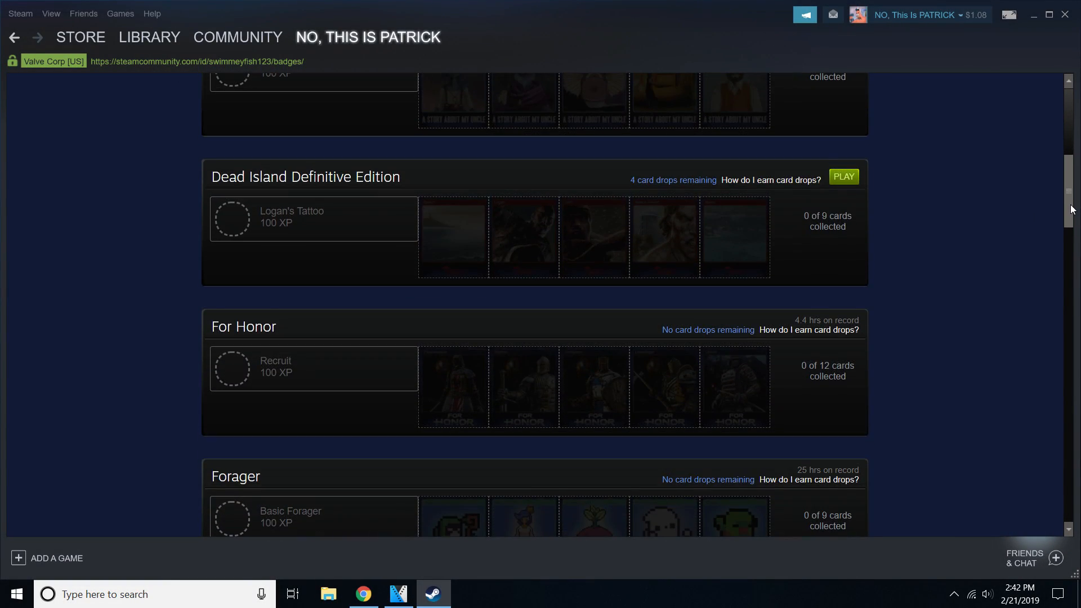
drag(1071, 210, 754, 205)
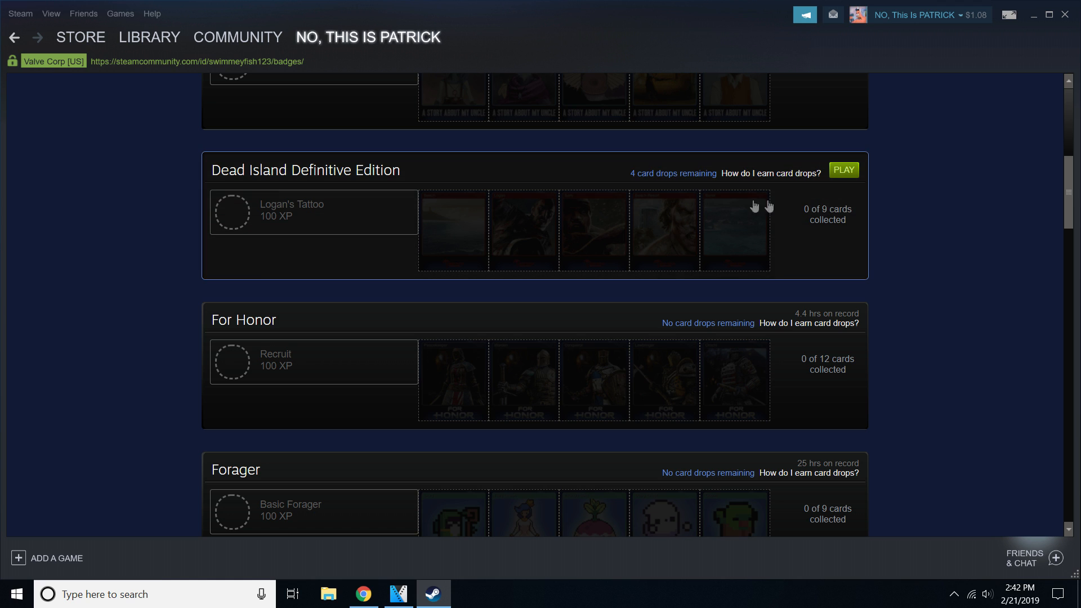
click(729, 238)
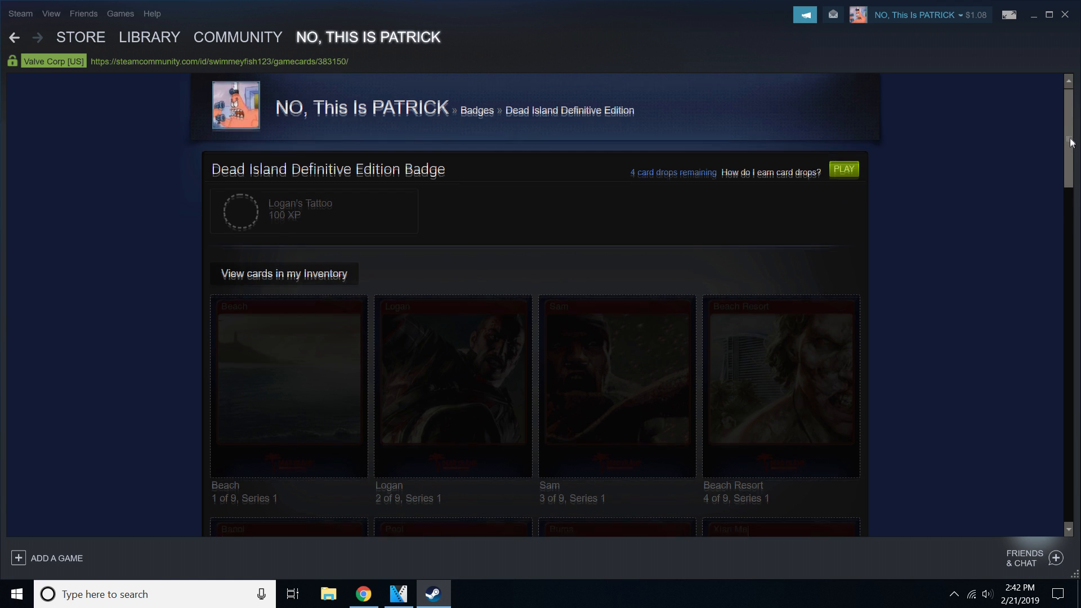
scroll(1062, 189, down, 5)
drag(1062, 189, 1014, 444)
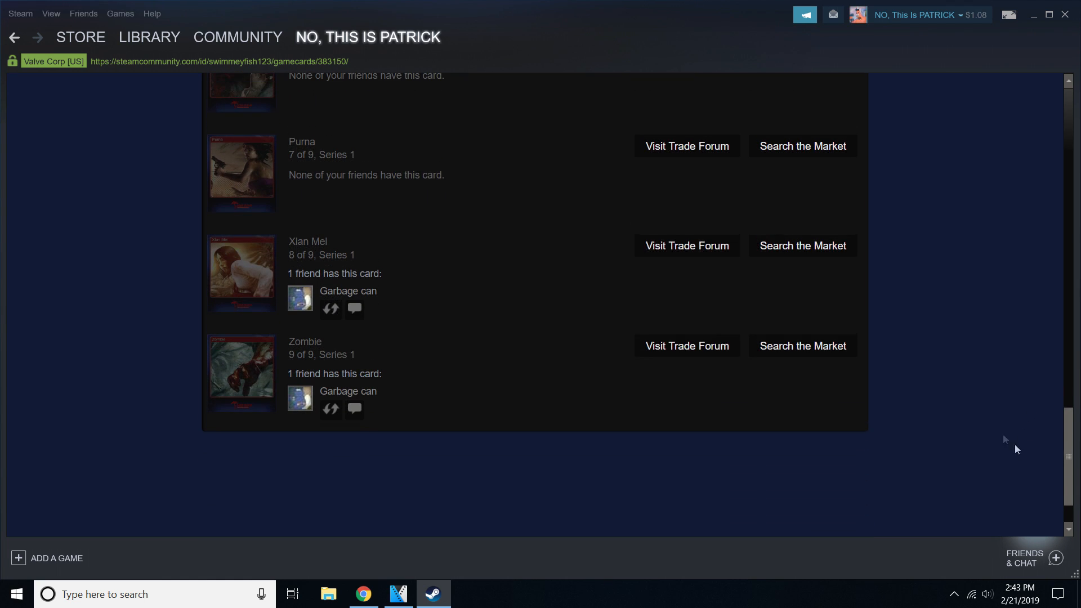
mouse_move(328, 36)
click(321, 159)
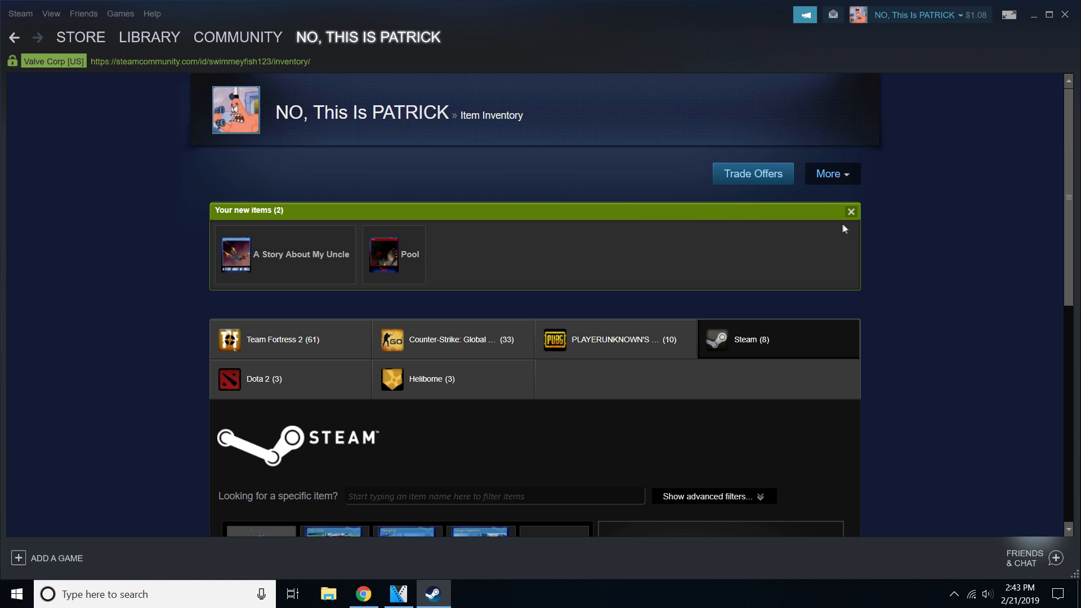
Dismiss the new-items notice and view the Cargo inspection card, closing its sale form unlisted
click(849, 211)
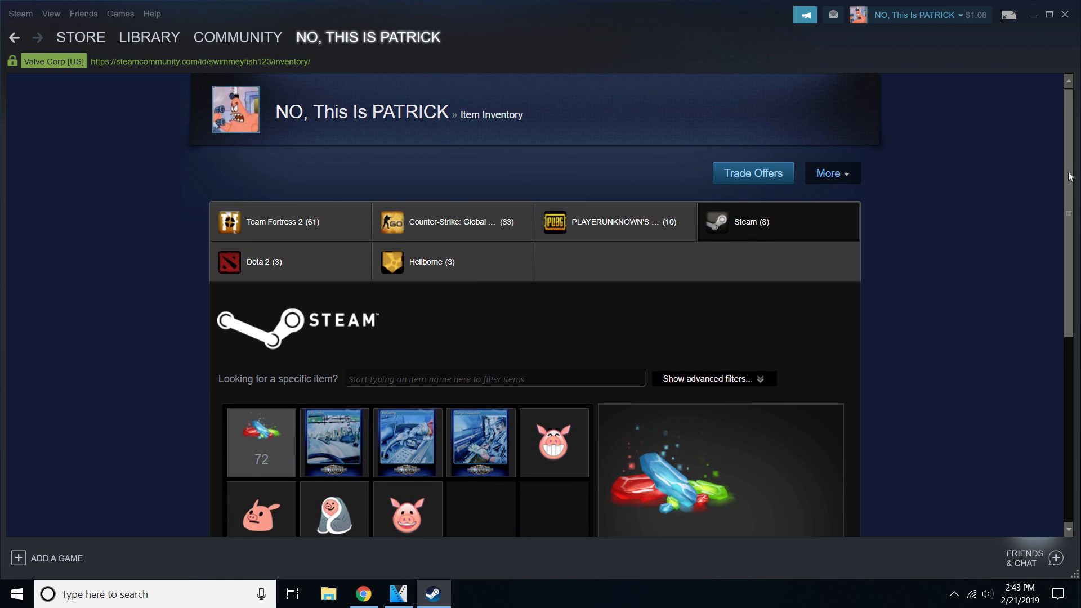
scroll(1066, 173, down, 4)
click(459, 206)
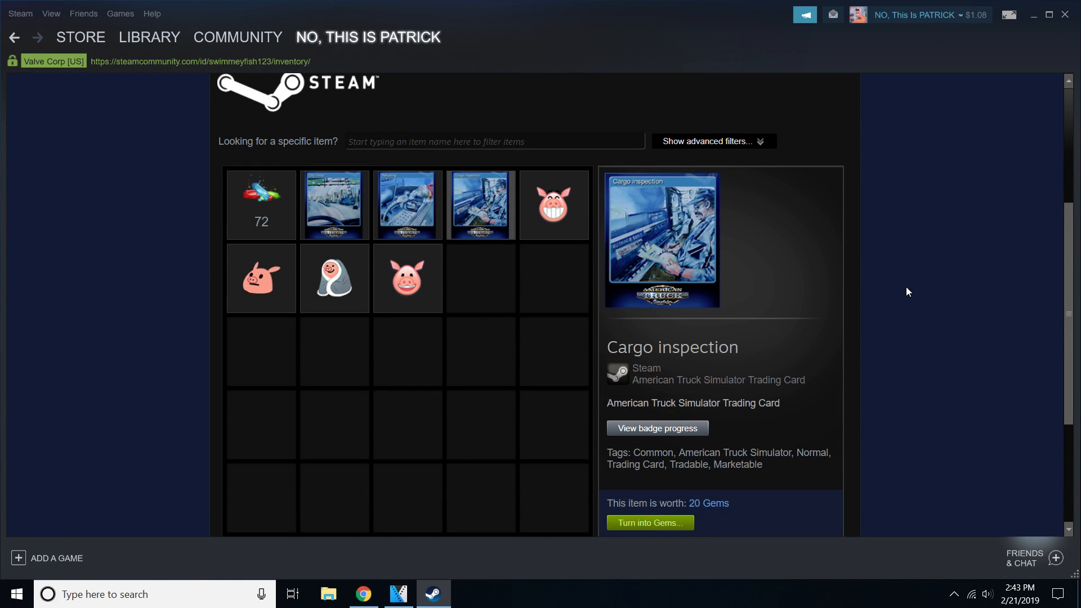
scroll(903, 282, down, 1)
scroll(855, 318, up, 1)
scroll(1056, 376, down, 3)
click(629, 451)
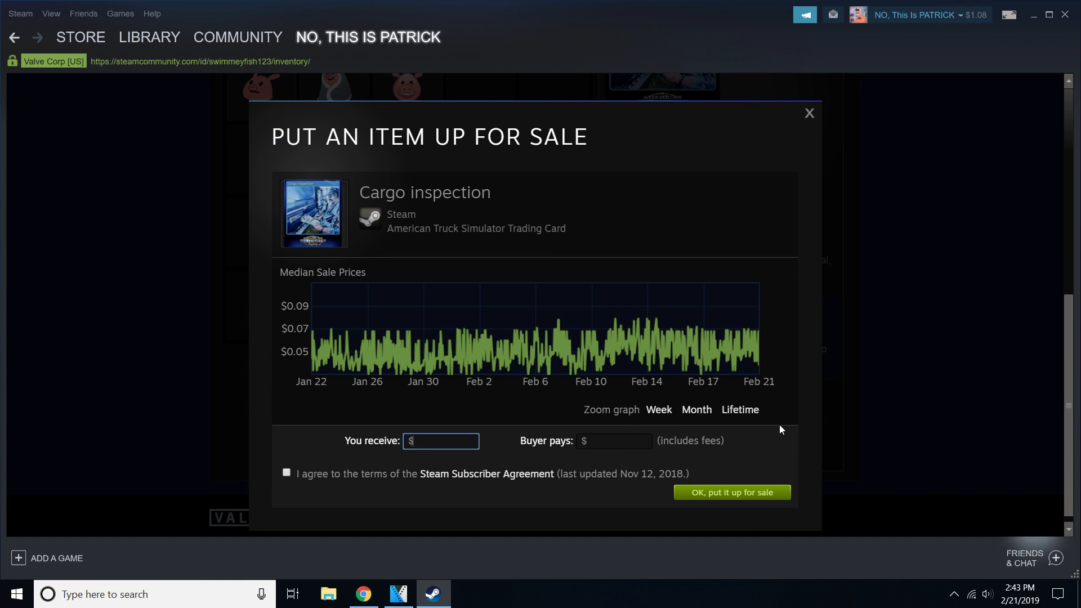
click(810, 113)
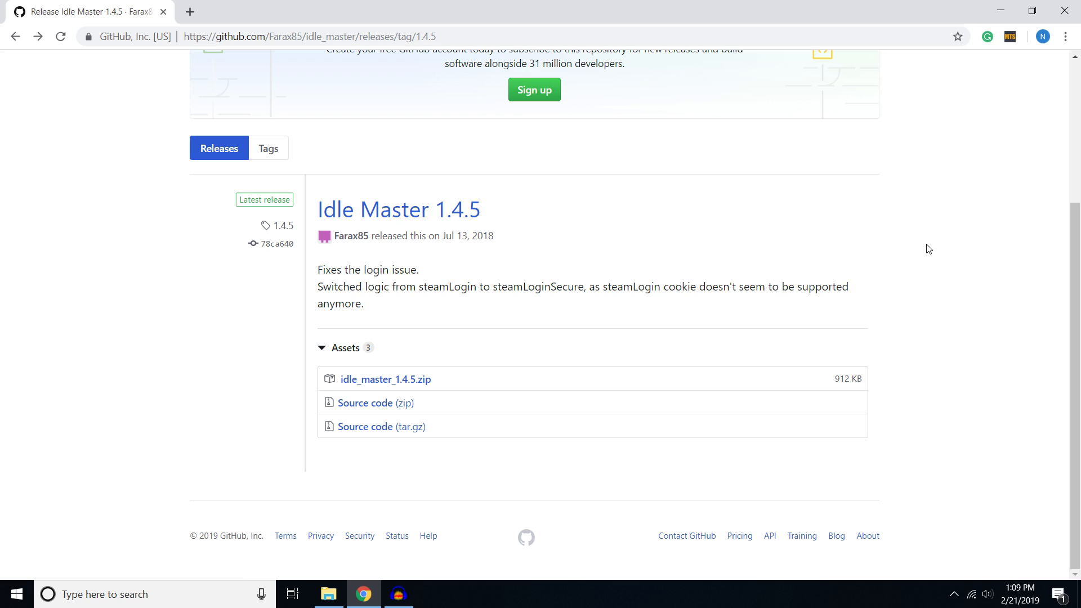
Download idle_master_1.4.5.zip (912 KB) from the Idle Master 1.4.5 release assets
click(422, 379)
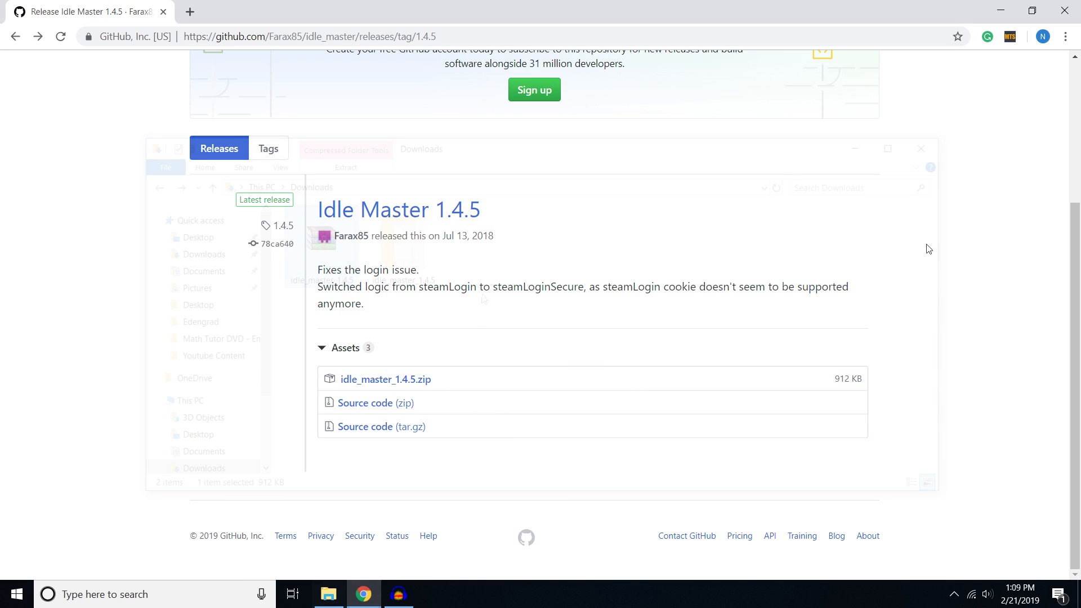
Open the idle_master_1.4.5 folder, run steam-idle, and select the IdleMaster application
double_click(404, 250)
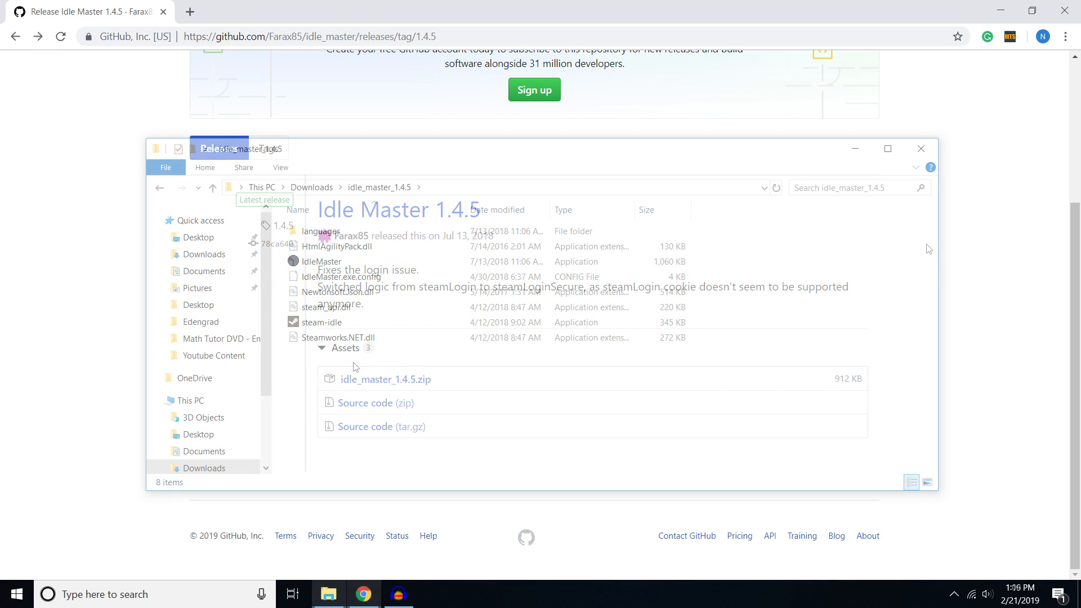
click(360, 325)
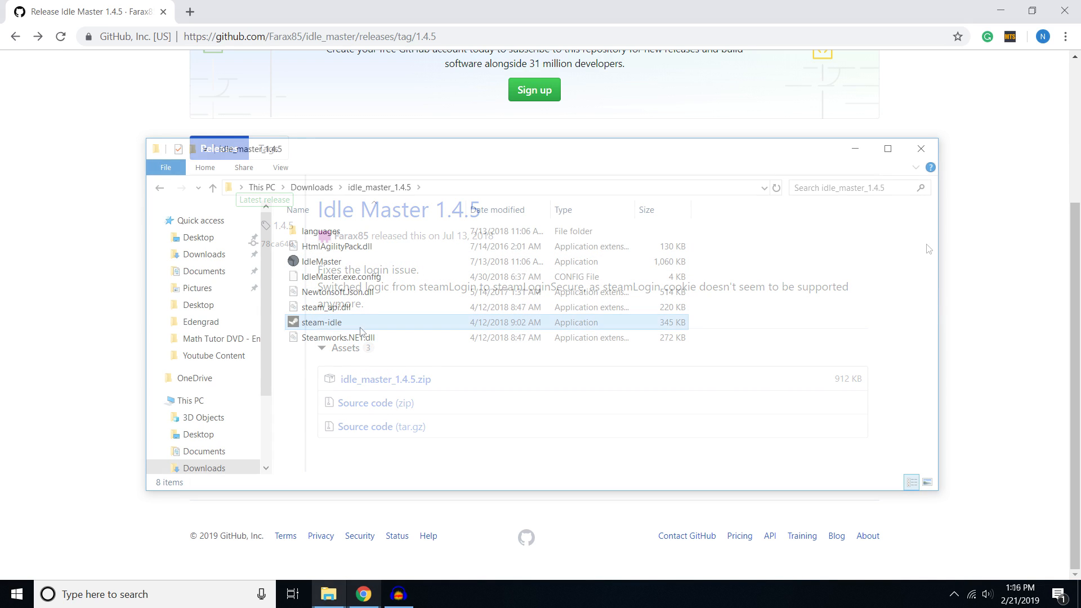
double_click(370, 325)
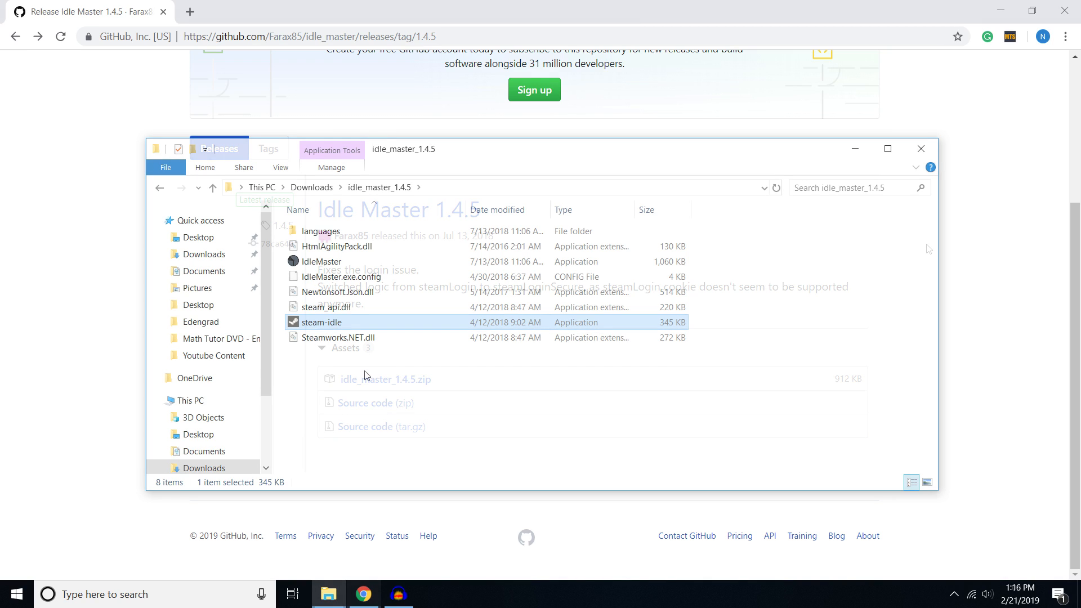
click(341, 263)
Launch Idle Master and sign in with the Steam account username and password
double_click(341, 263)
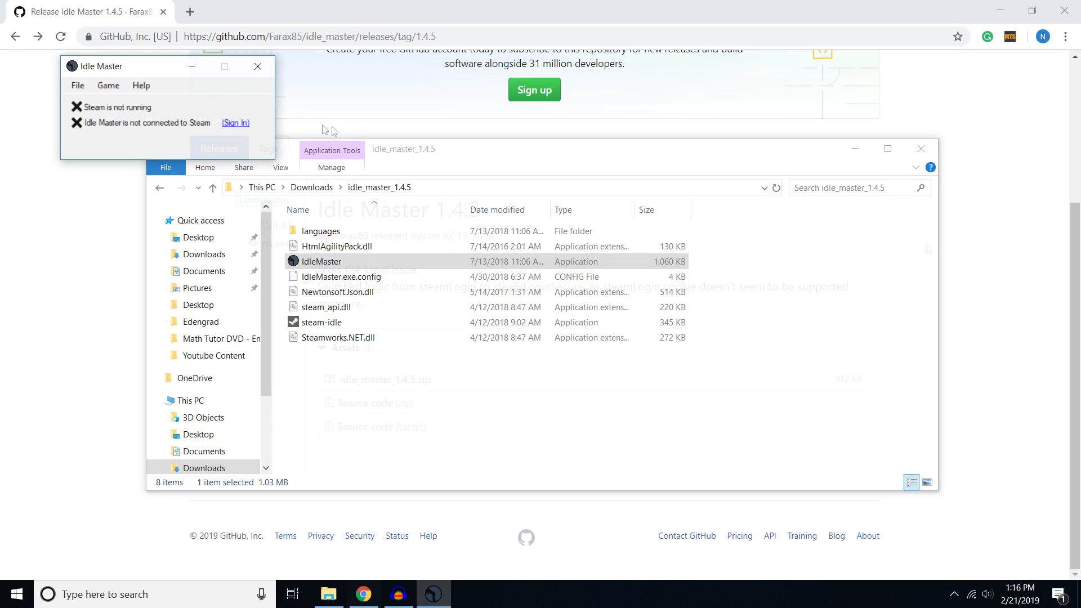
drag(119, 69, 559, 180)
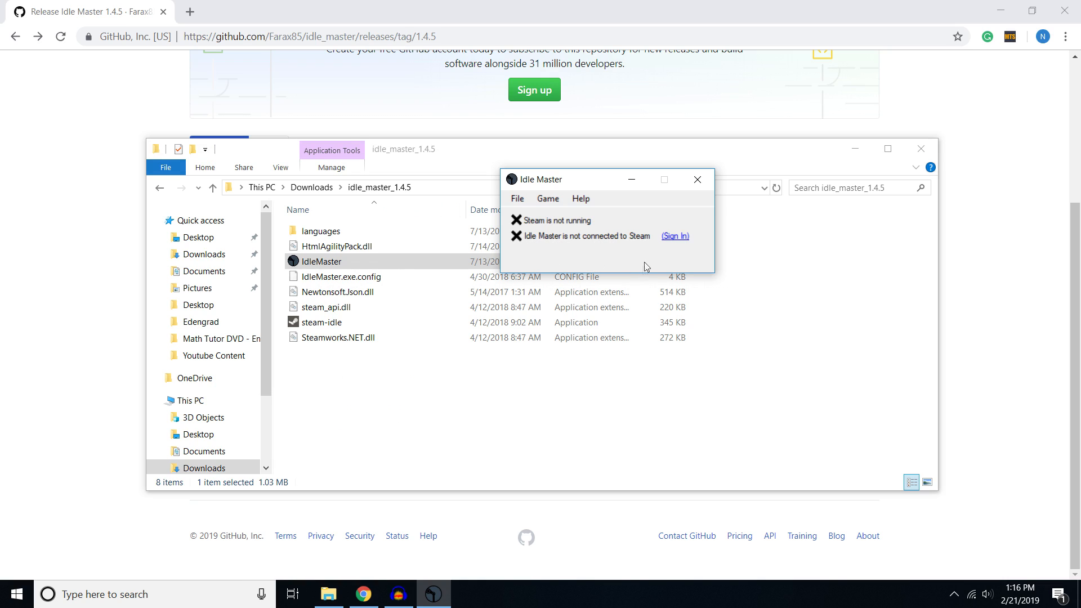
click(678, 237)
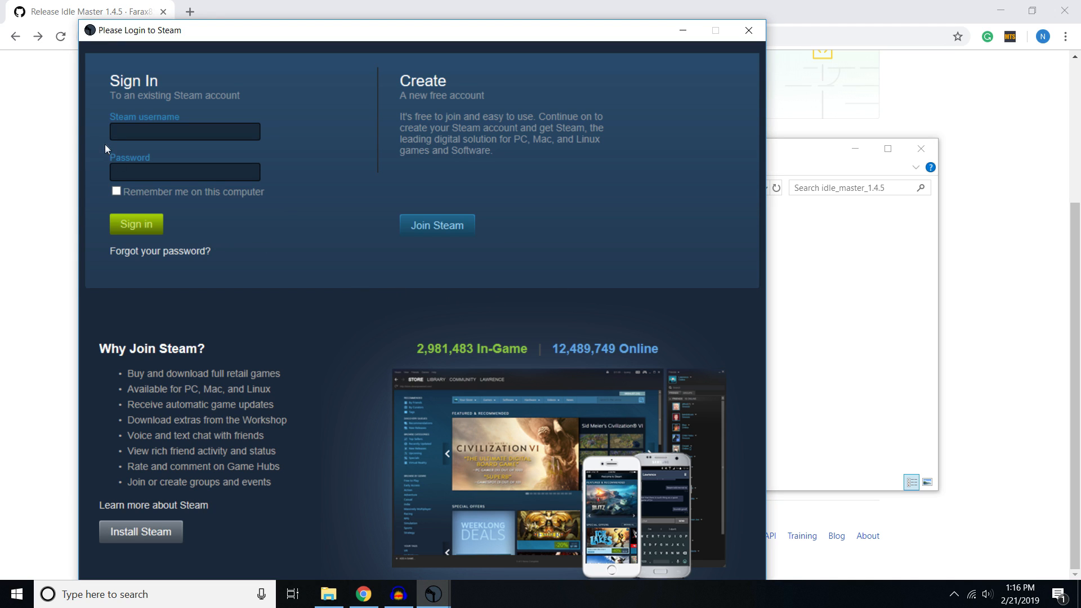
text(swimmeyfish123)
key(Tab)
text(**********)
key(Return)
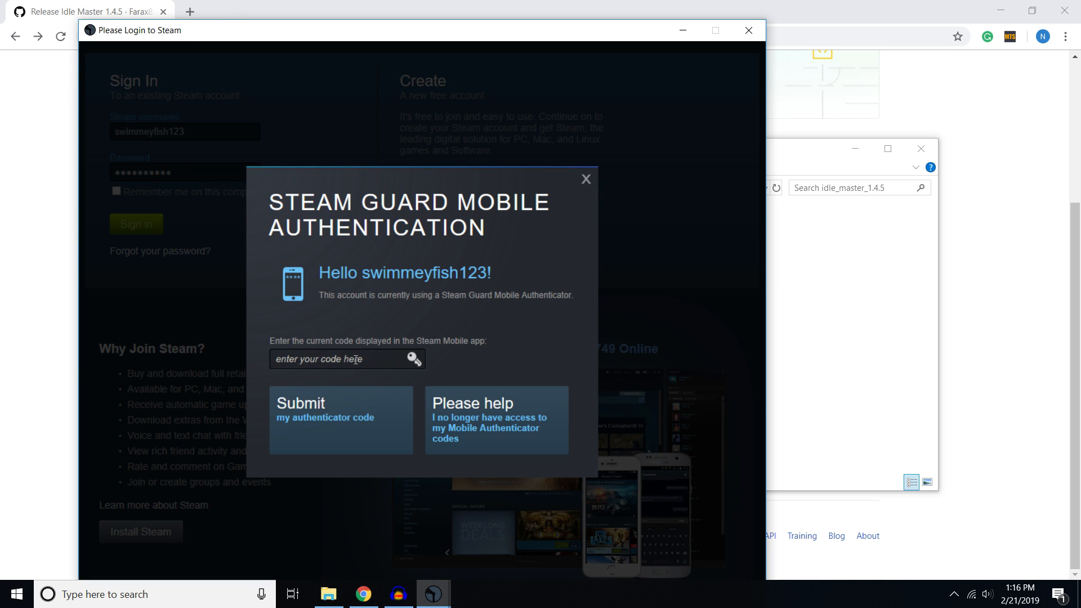
Submit the Steam Guard authenticator code so Idle Master connects to Steam
click(360, 358)
click(357, 427)
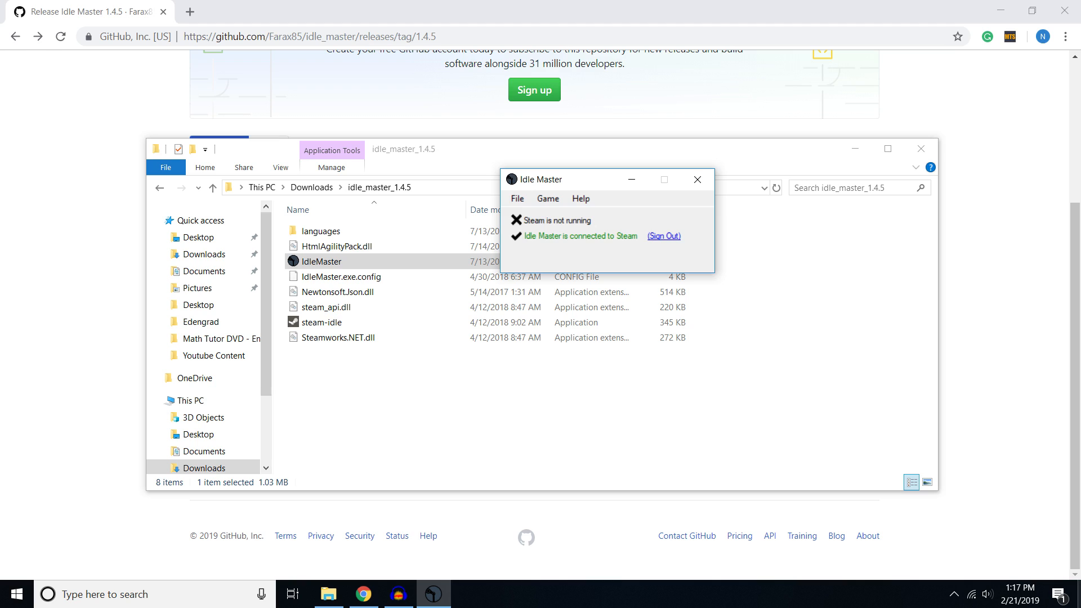
key(super+d)
Log in to the Steam client with the account password and a Steam Guard code
click(28, 99)
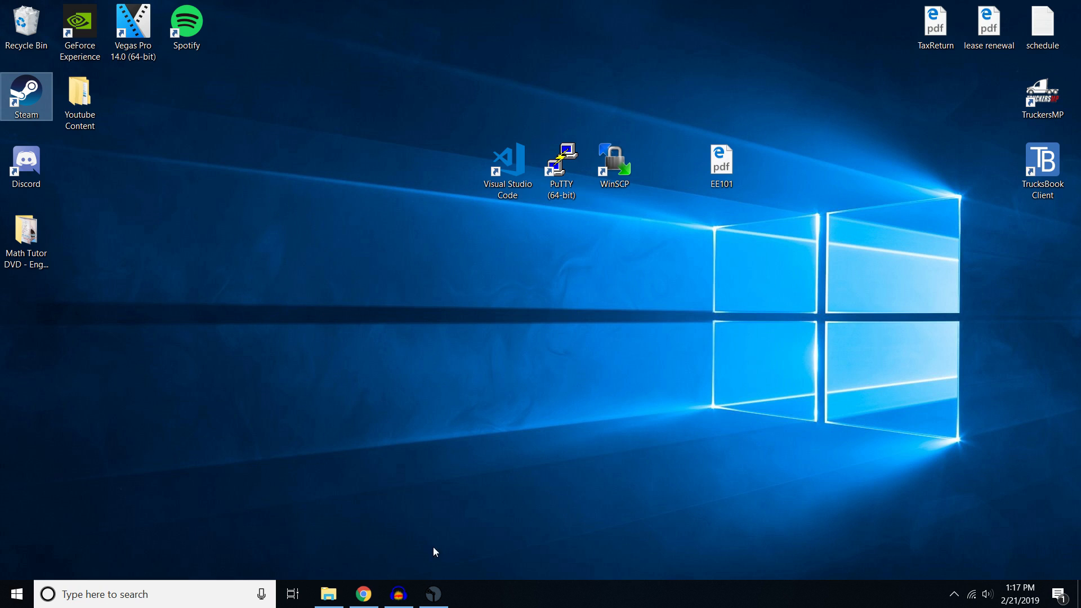
text(••••••••••)
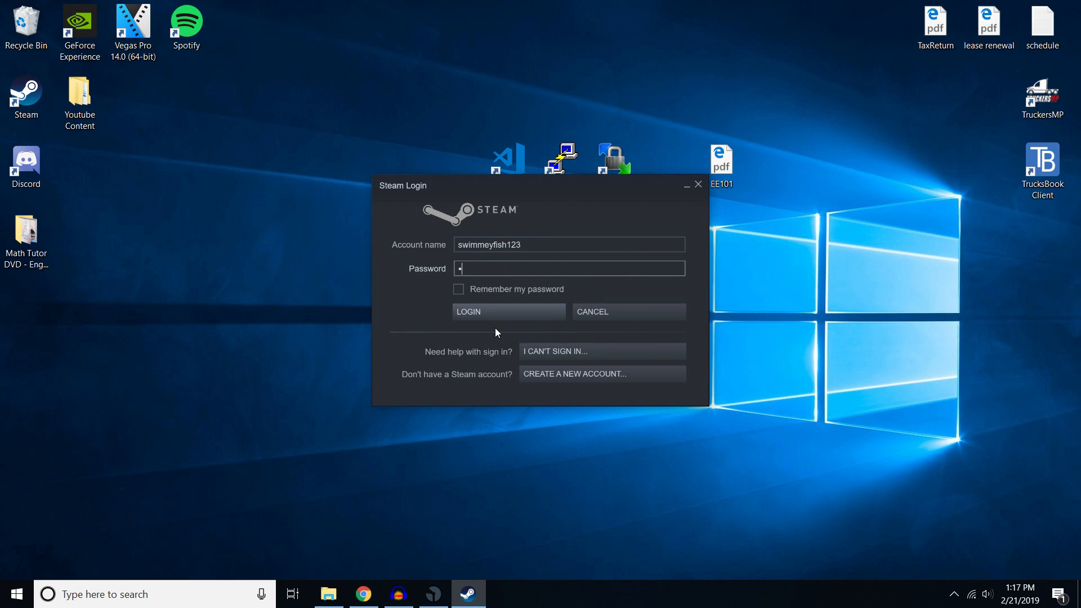
key(Return)
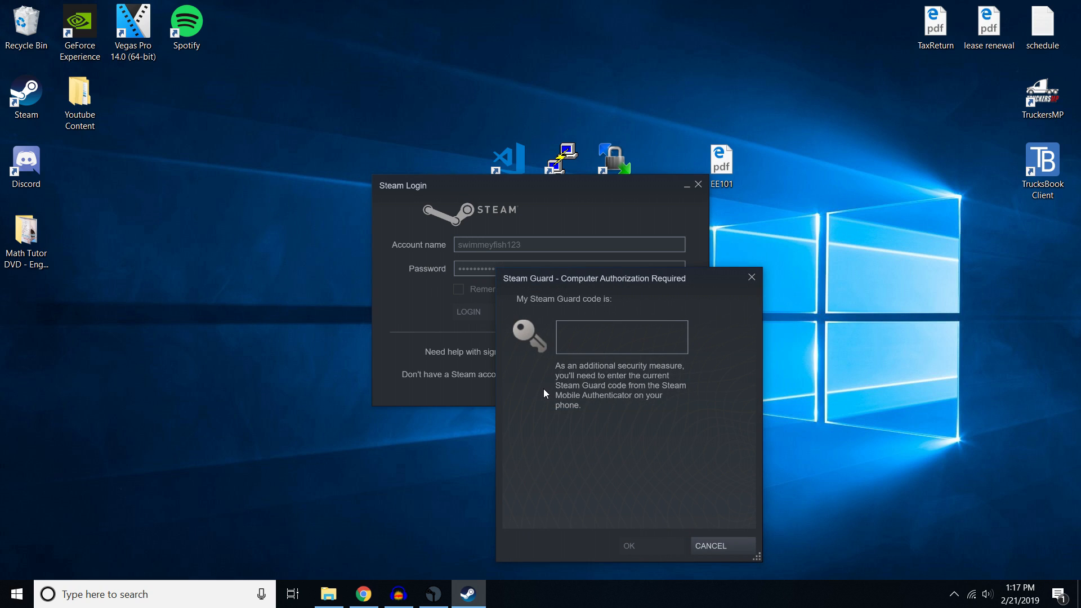
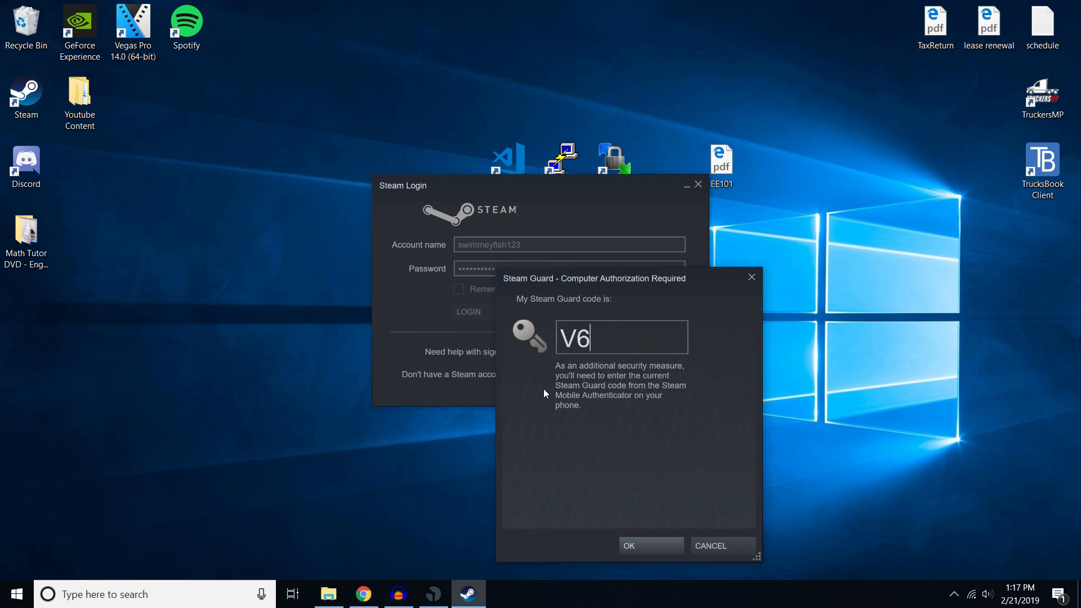
key(Return)
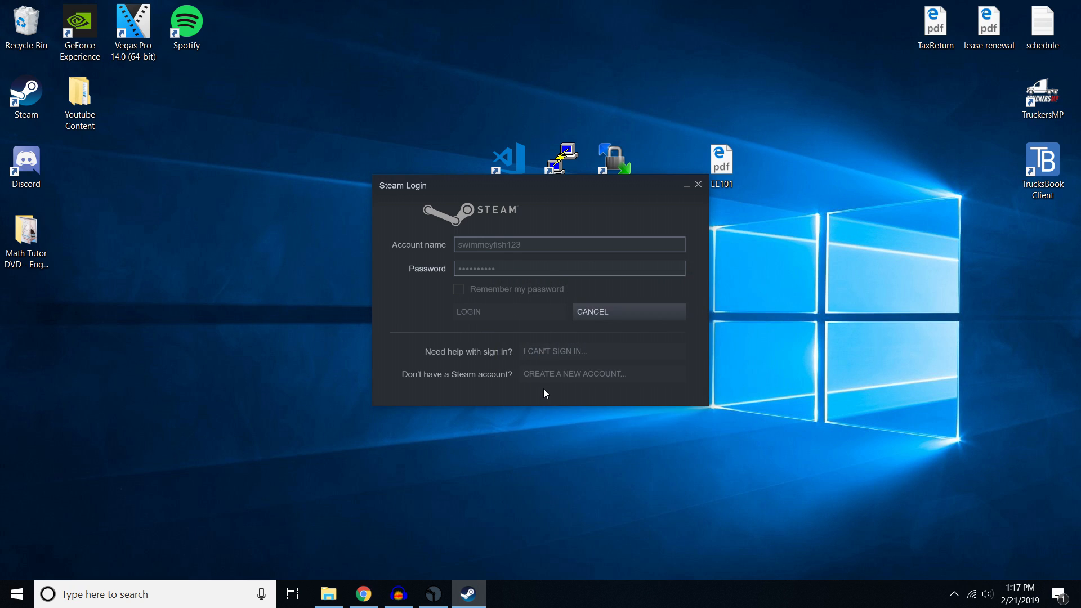
click(434, 594)
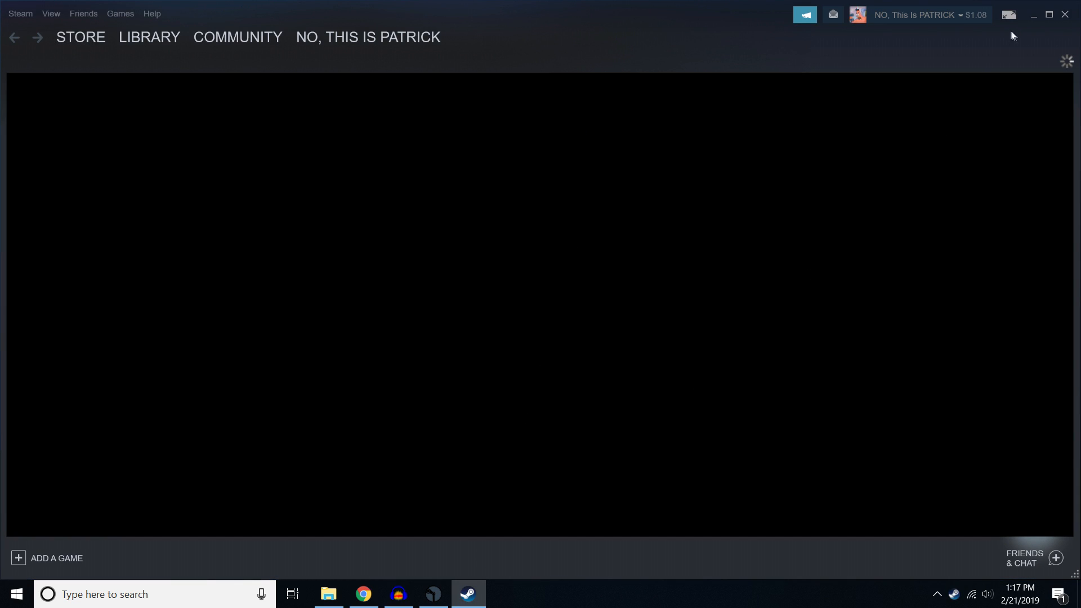
Close the Steam client window and move Idle Master up and to the left
click(1067, 14)
drag(613, 184, 572, 119)
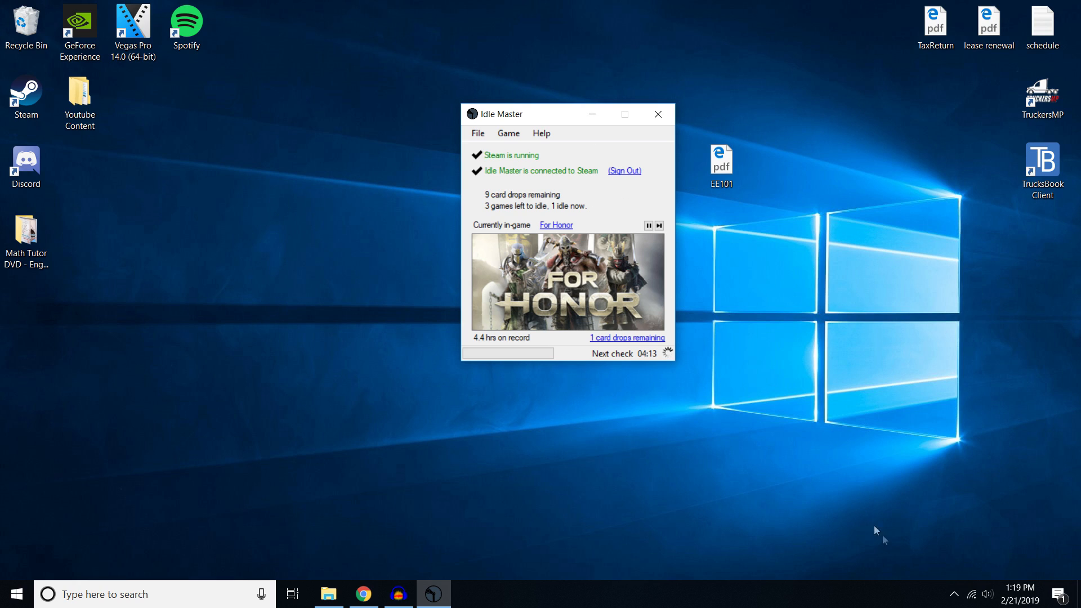
click(952, 598)
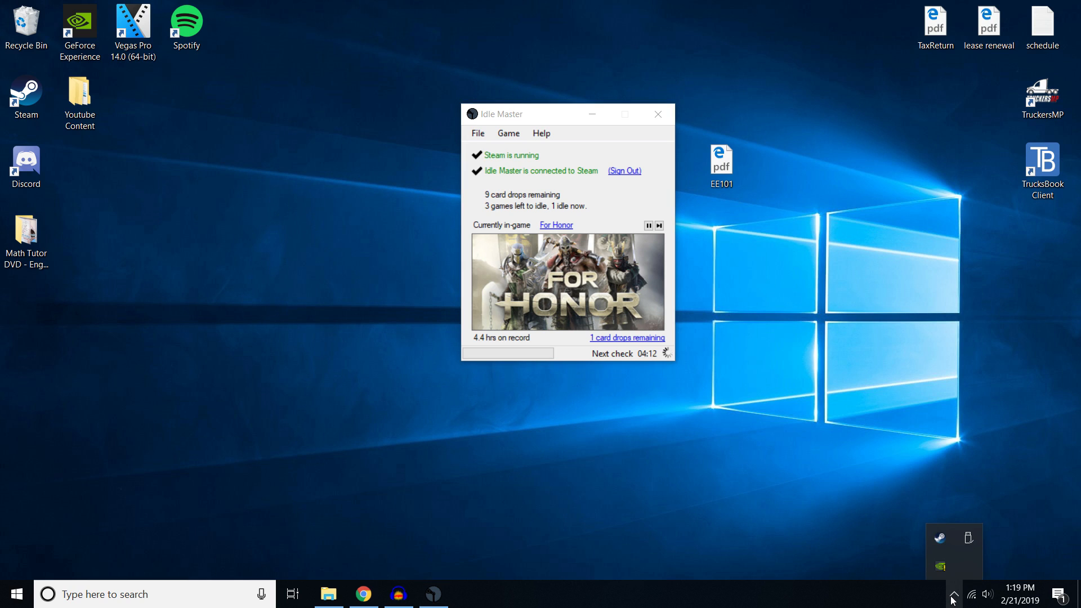
right_click(941, 538)
click(781, 464)
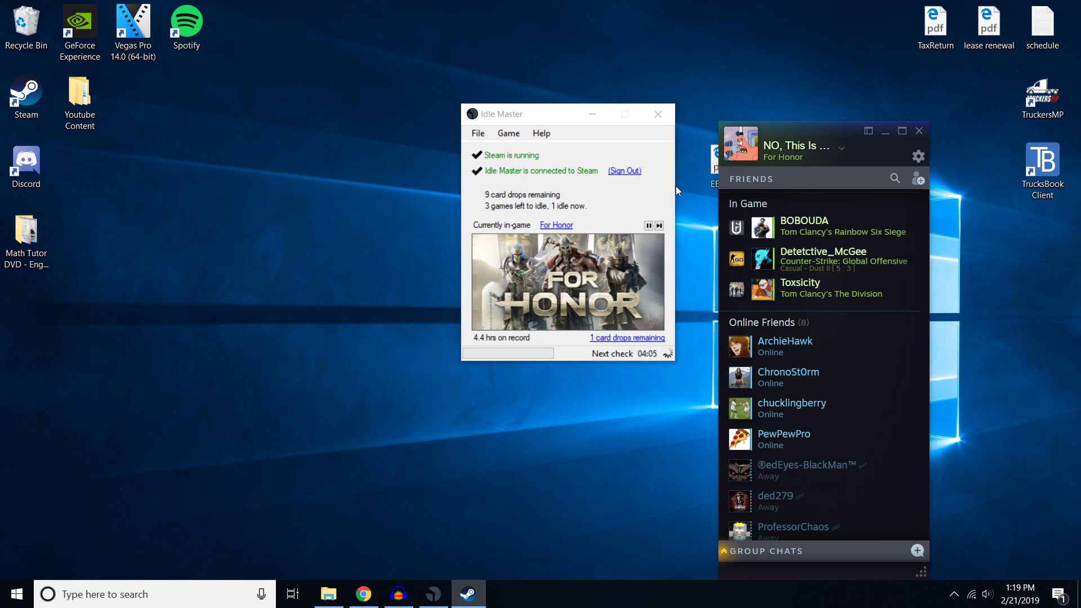
click(644, 197)
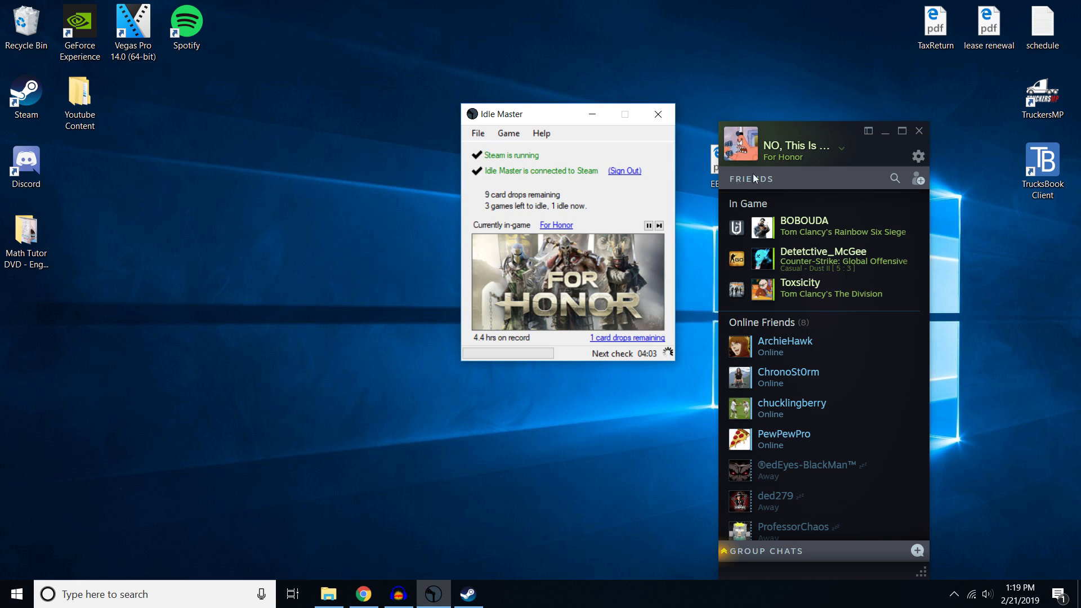
click(919, 131)
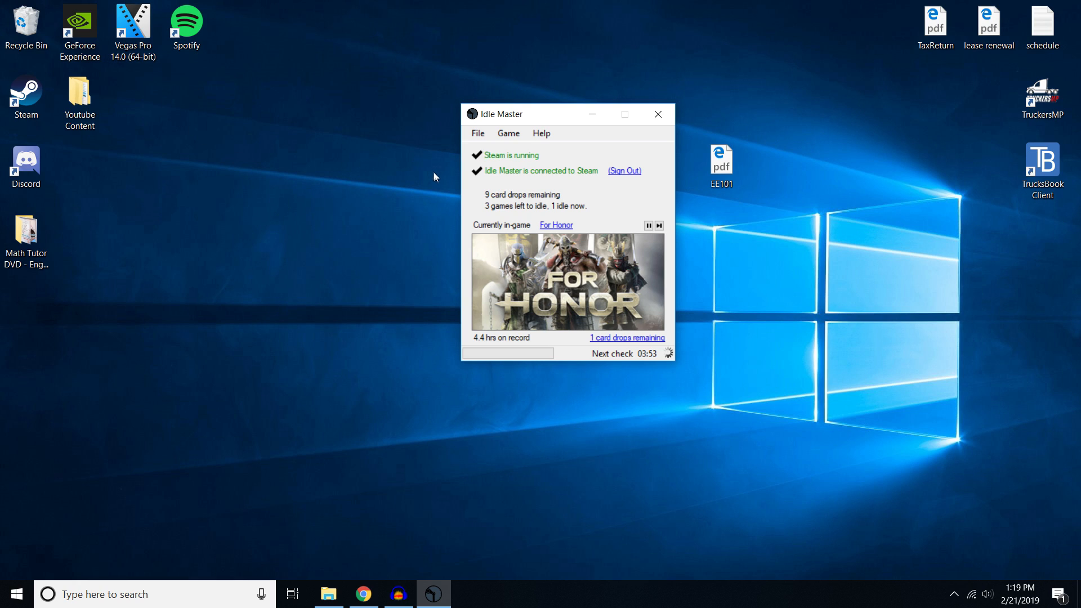
Skip For Honor in Idle Master and restore Steam from the system tray
click(658, 225)
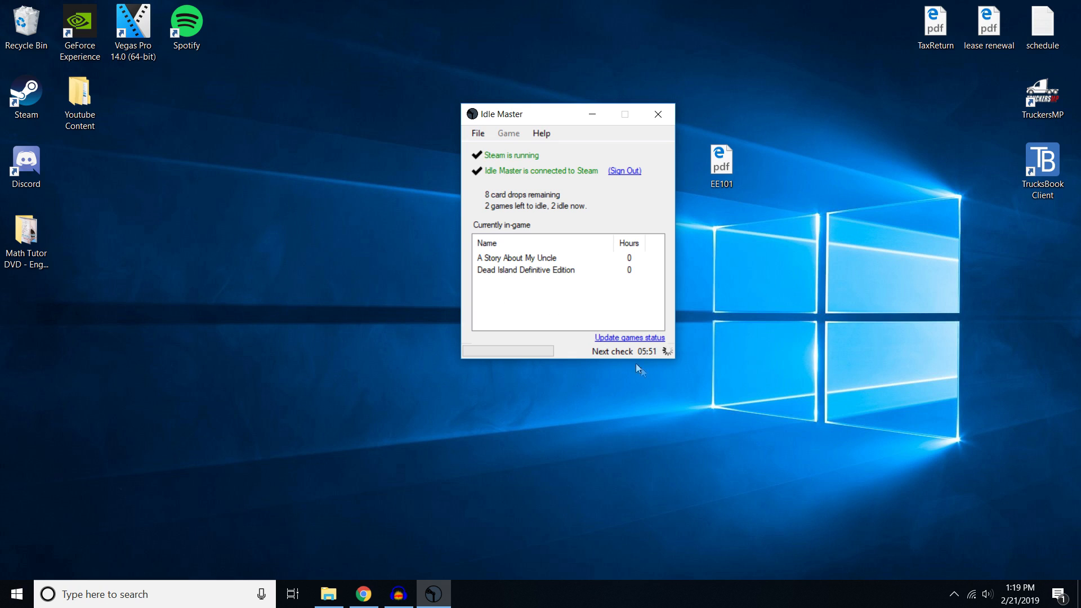
click(953, 594)
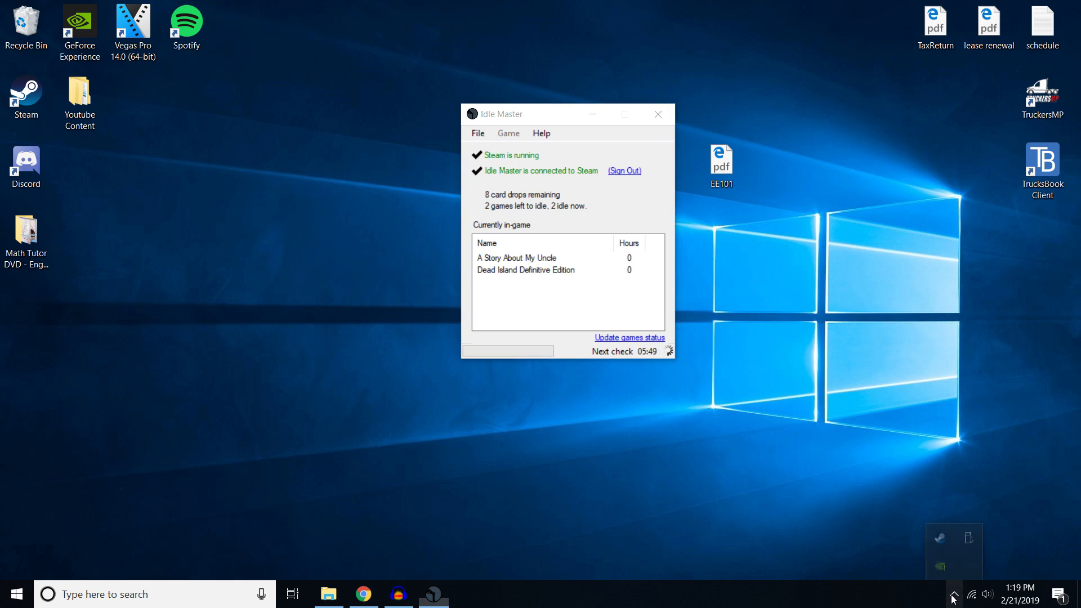
click(951, 544)
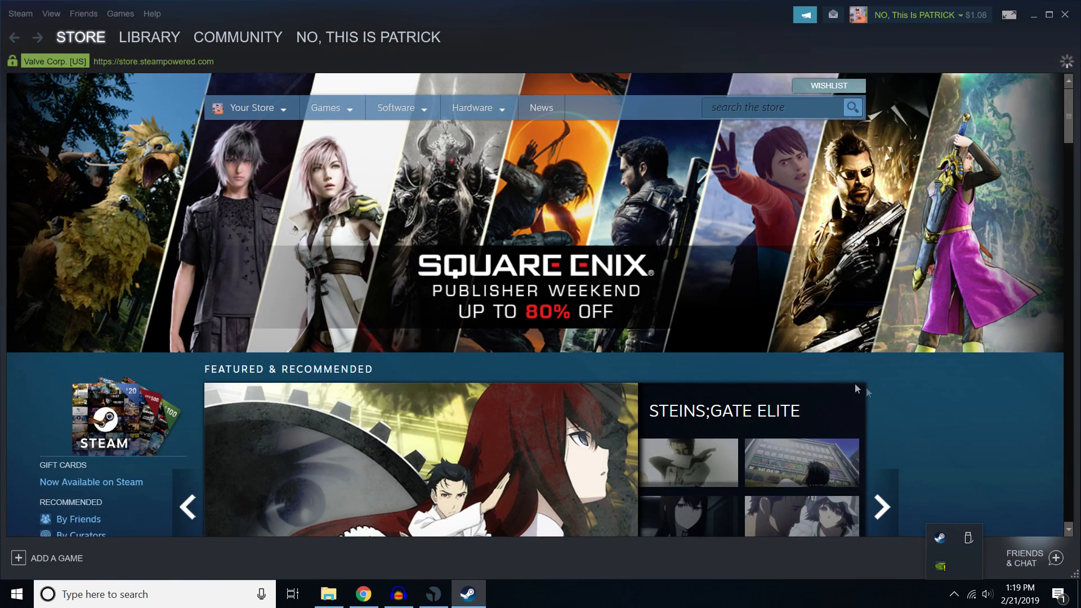
Minimize Steam and open Idle Master's File > Settings
click(1034, 15)
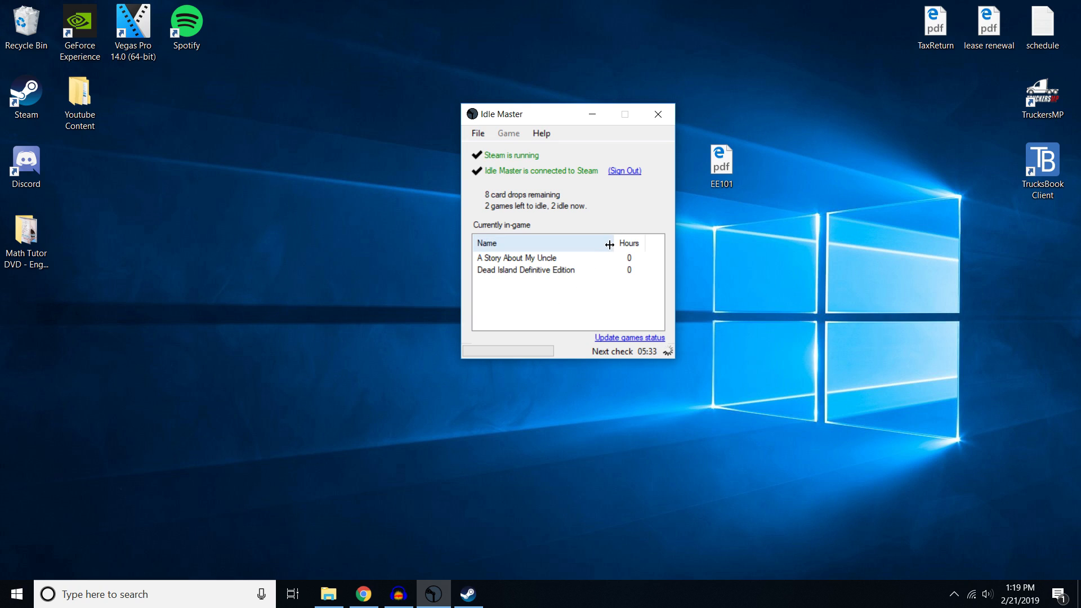
click(477, 133)
click(488, 148)
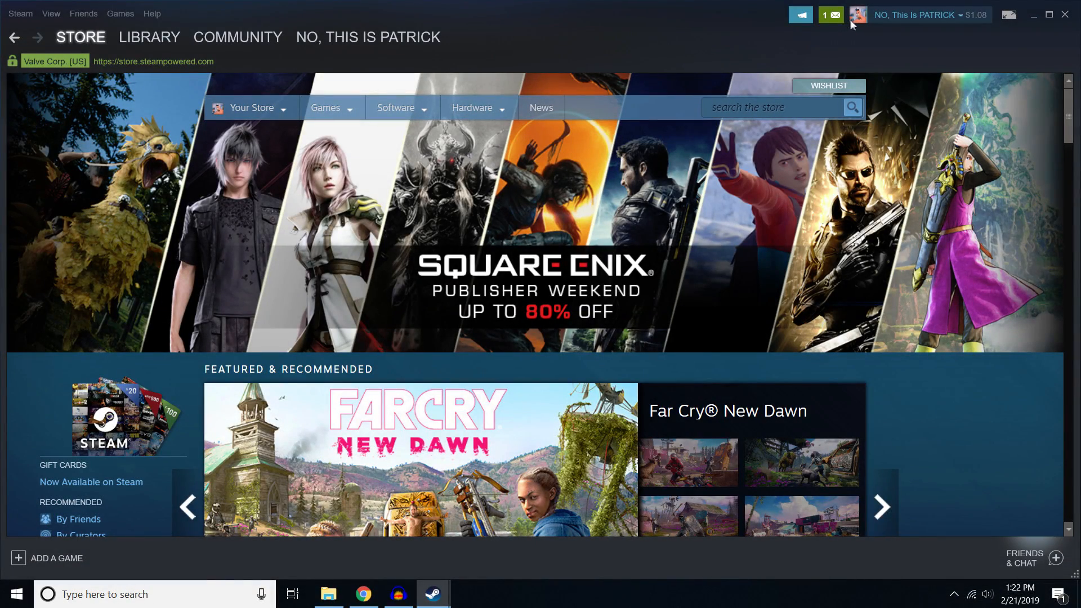
Go to the Steam inventory and inspect the new Peacekeeper For Honor card, worth 16 Gems
click(851, 21)
click(799, 52)
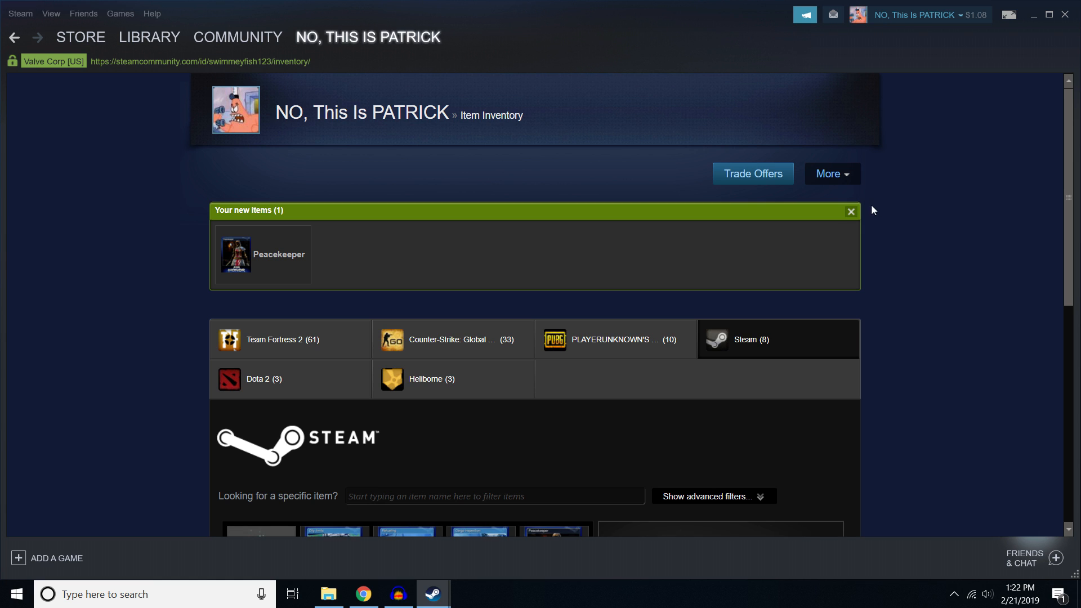
scroll(879, 197, down, 4)
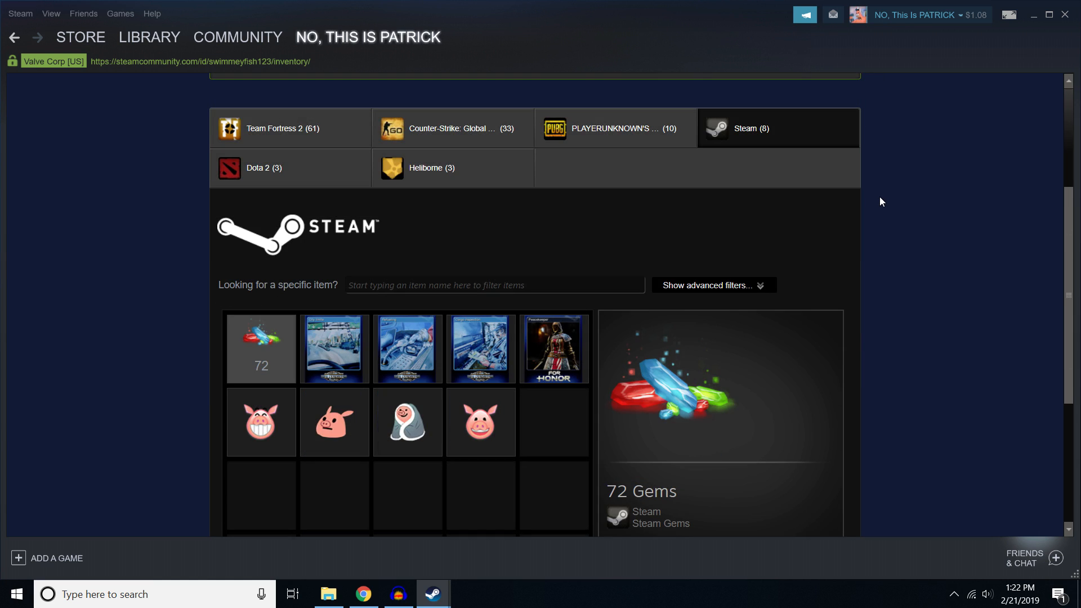
scroll(880, 201, down, 3)
click(554, 208)
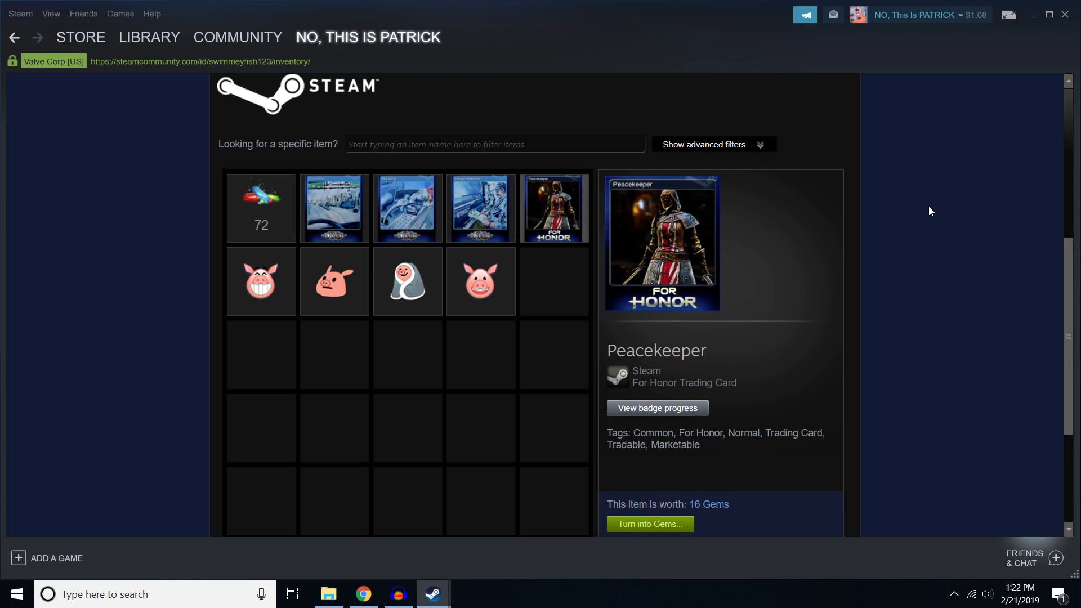
scroll(927, 207, down, 4)
scroll(926, 207, up, 1)
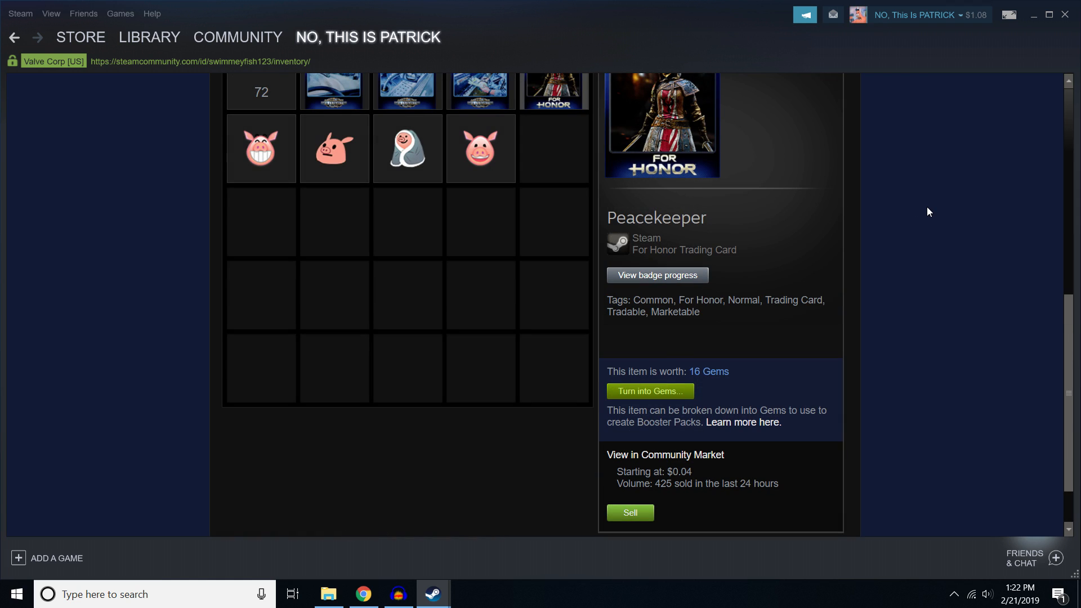
scroll(906, 219, up, 1)
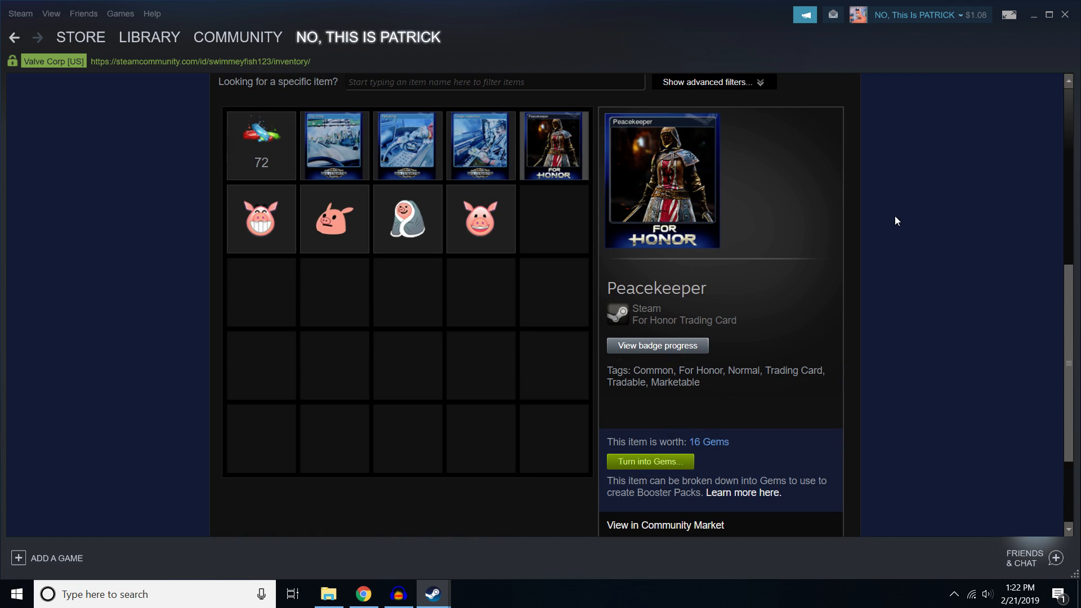
scroll(895, 220, down, 2)
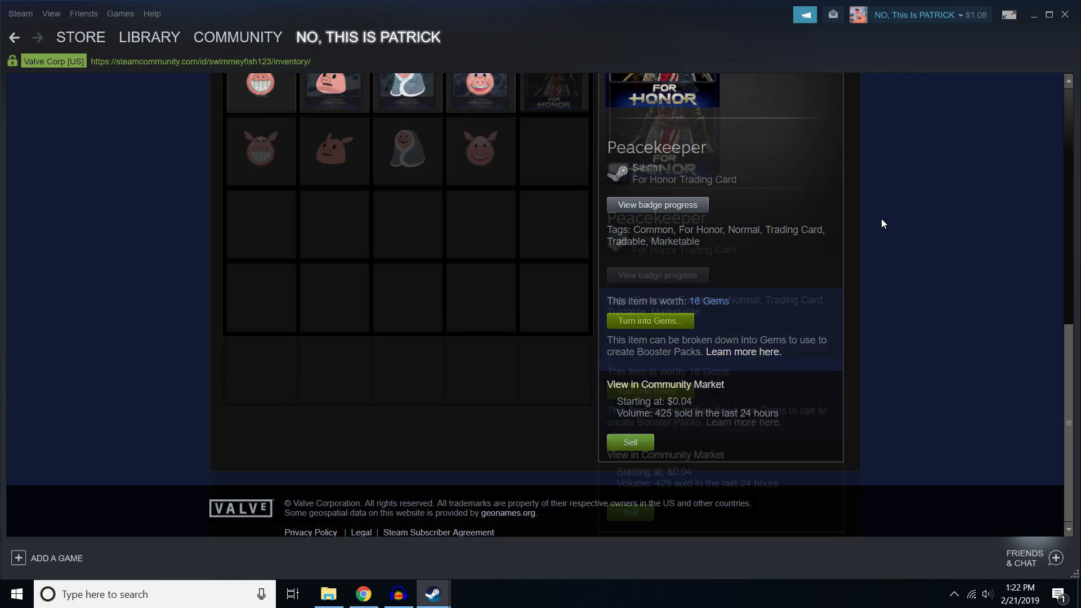
scroll(881, 222, up, 2)
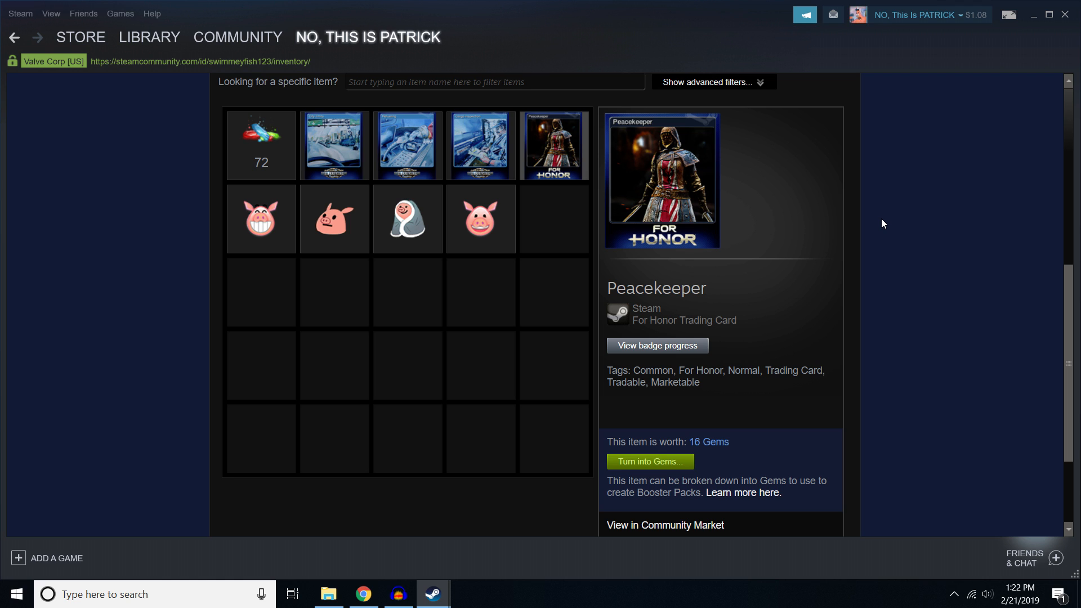
scroll(881, 222, up, 5)
scroll(881, 218, down, 7)
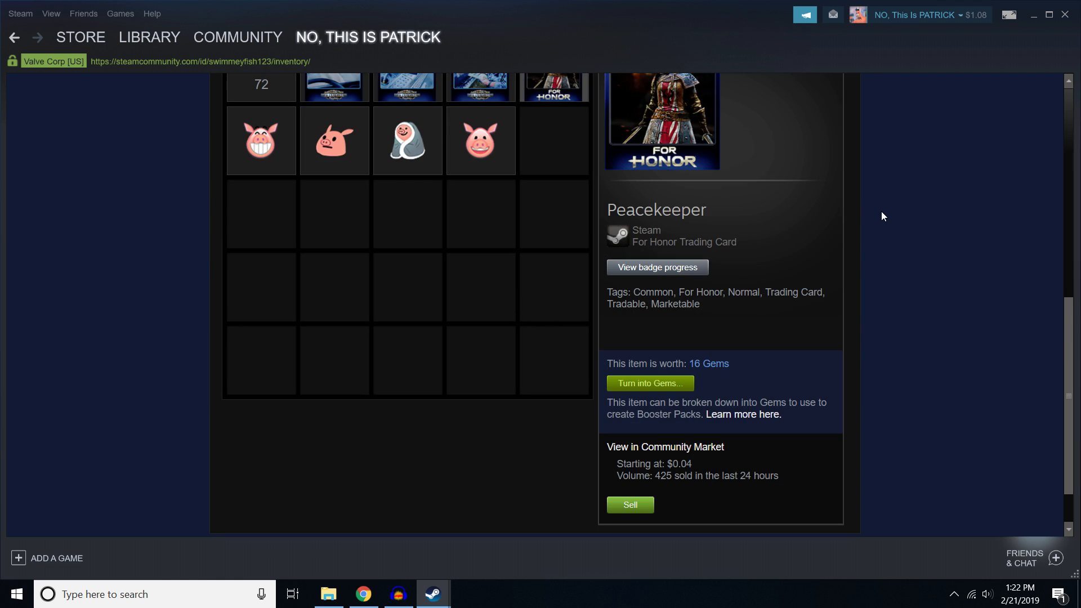
scroll(882, 219, up, 3)
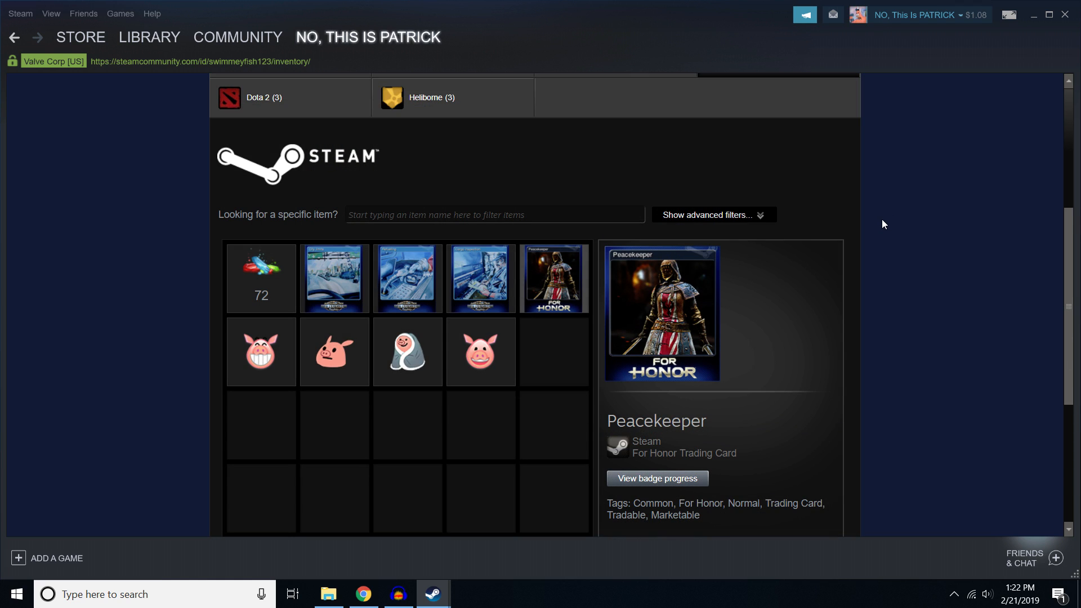